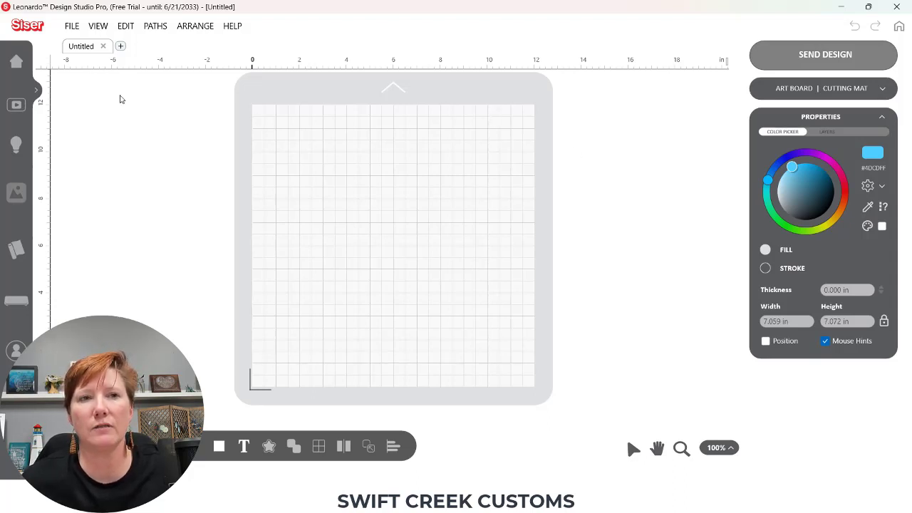
Open the main_white.svg favor box file.
left_click(72, 25)
left_click(82, 56)
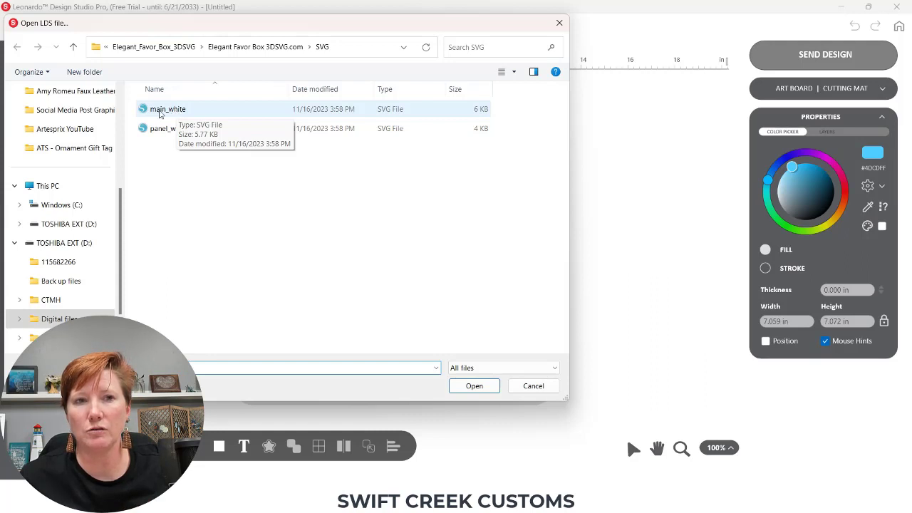
left_click(176, 112)
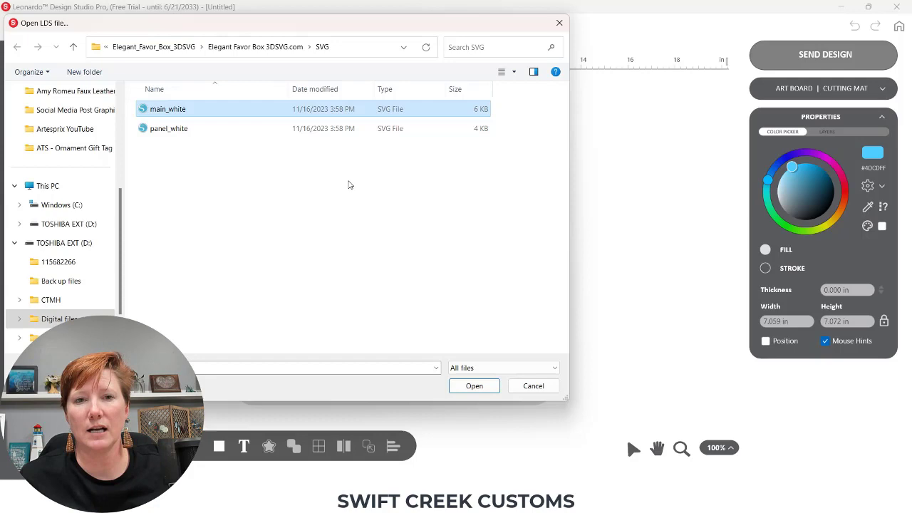
left_click(469, 389)
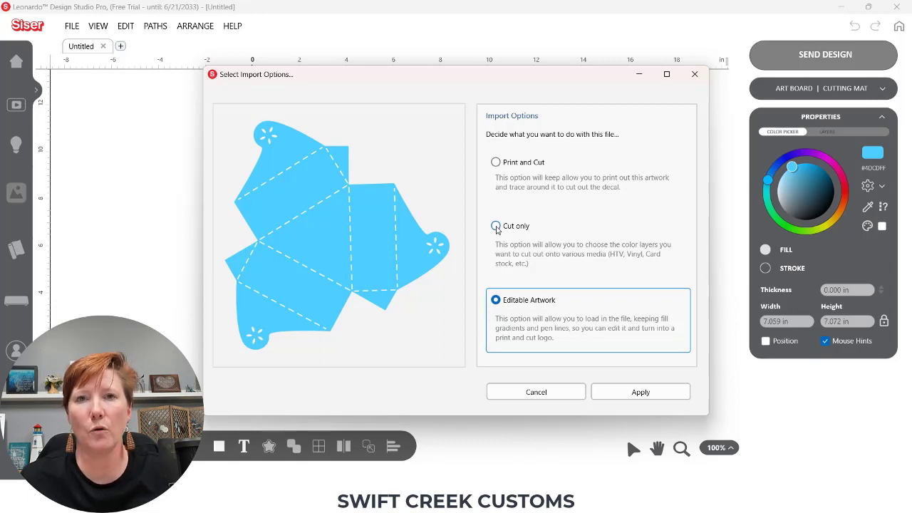
Import it onto the mat as cut-only artwork, an 8.300 × 8.315 in group.
left_click(495, 226)
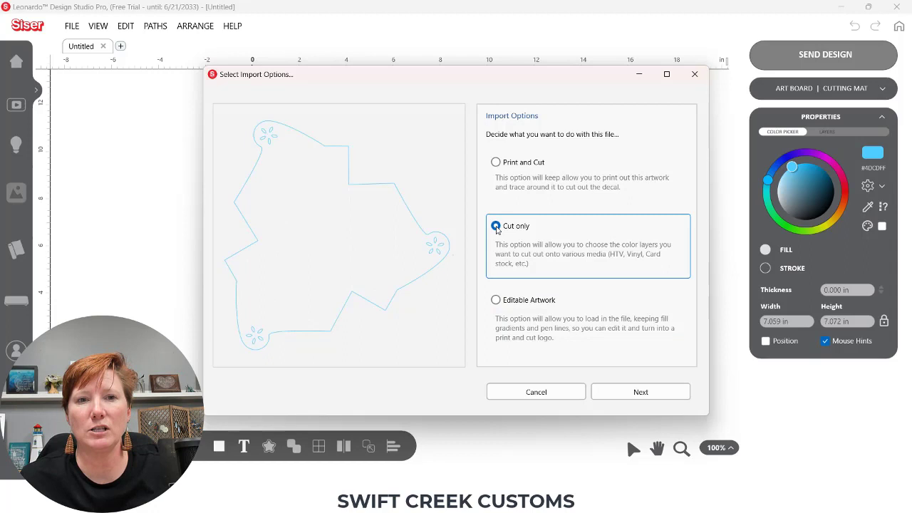
left_click(449, 247)
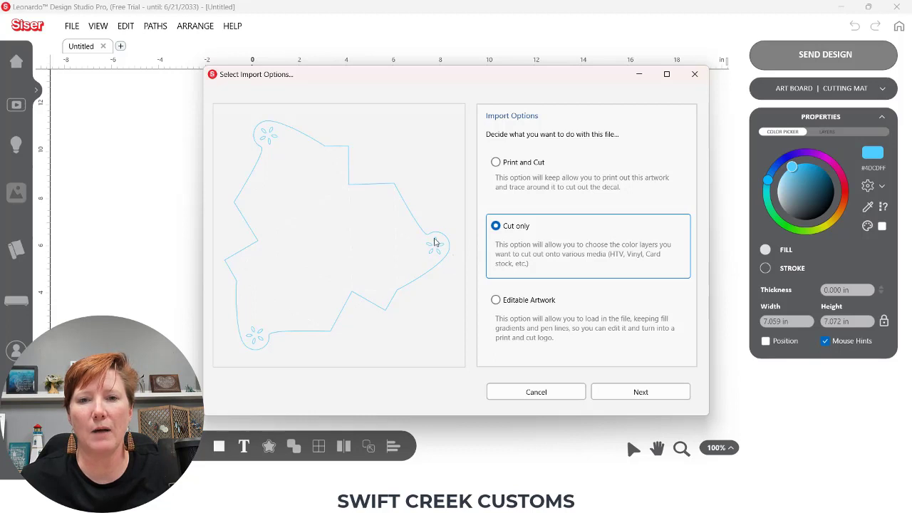
left_click(623, 396)
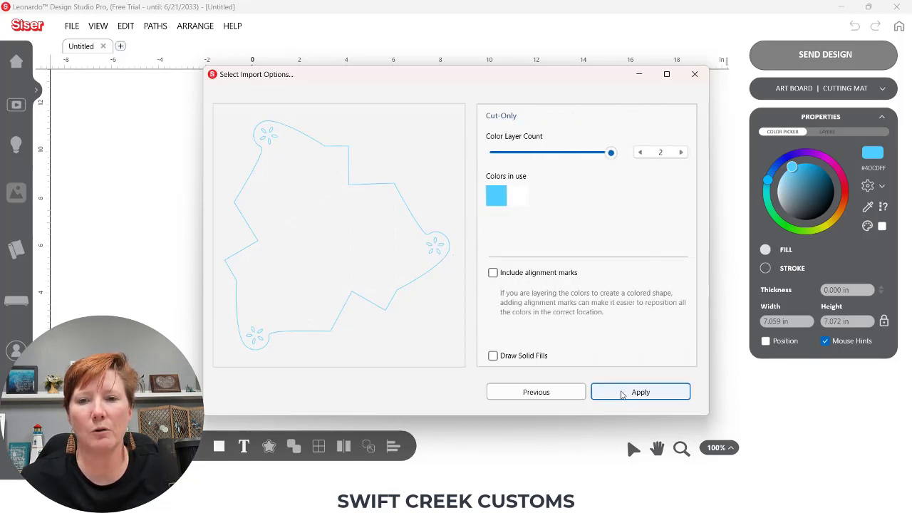
left_click(622, 395)
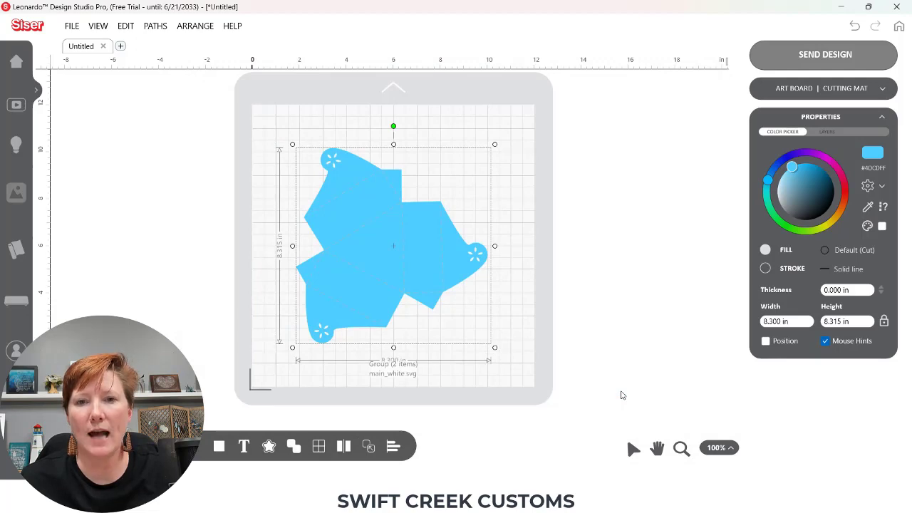
left_click(803, 63)
left_click(567, 374)
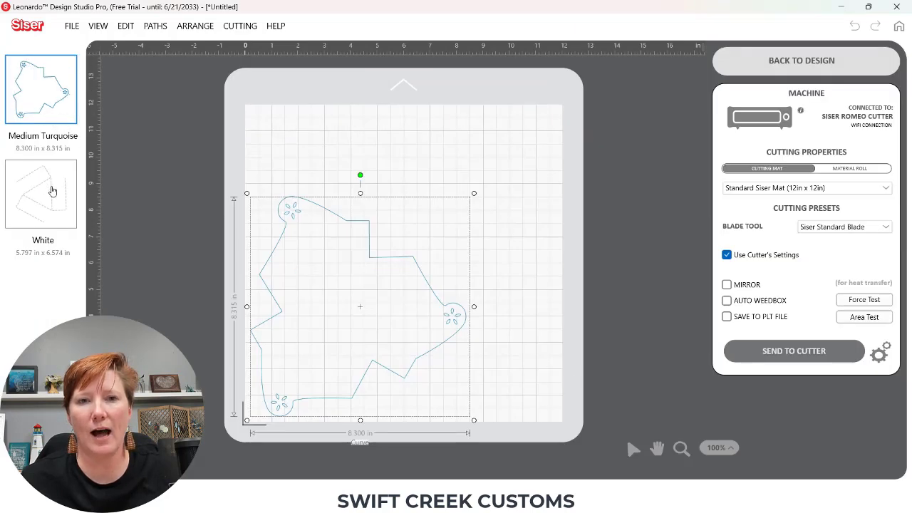
left_click(748, 63)
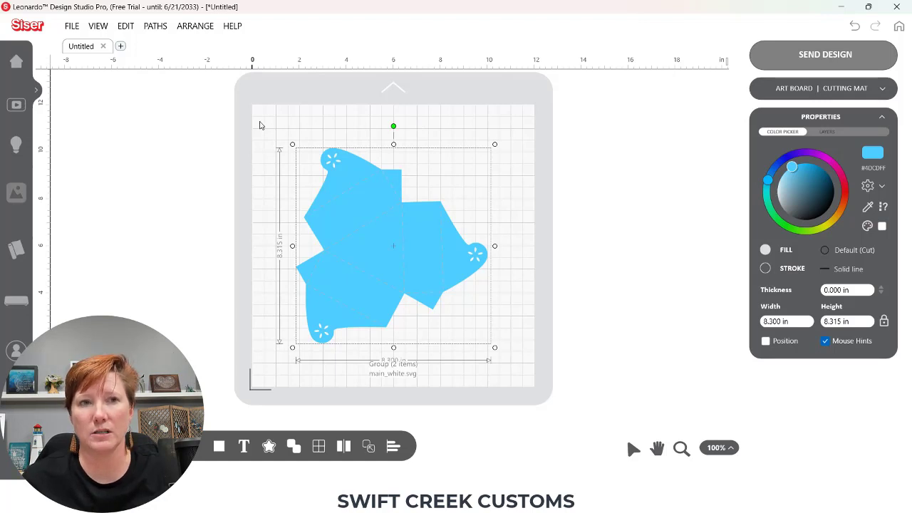
Open the bouquet 3 image from the Pink Butterflies > bouquets folder.
left_click(72, 29)
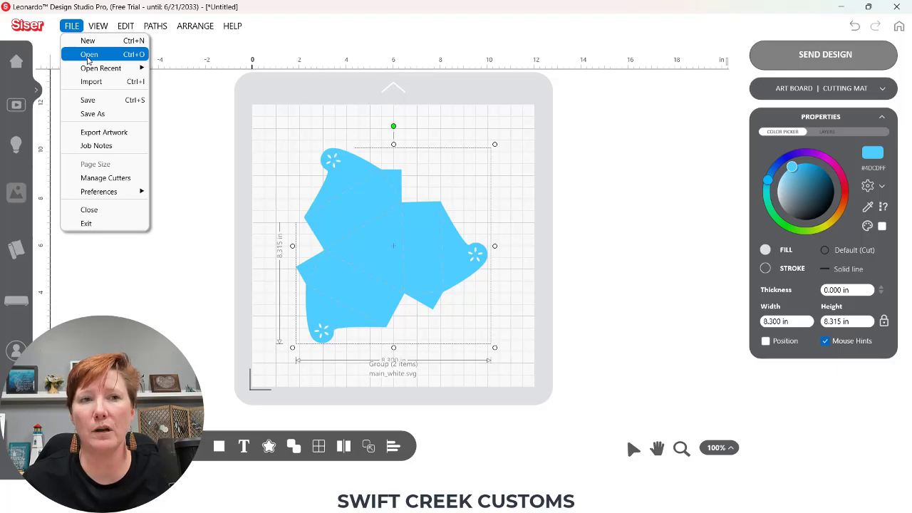
left_click(88, 55)
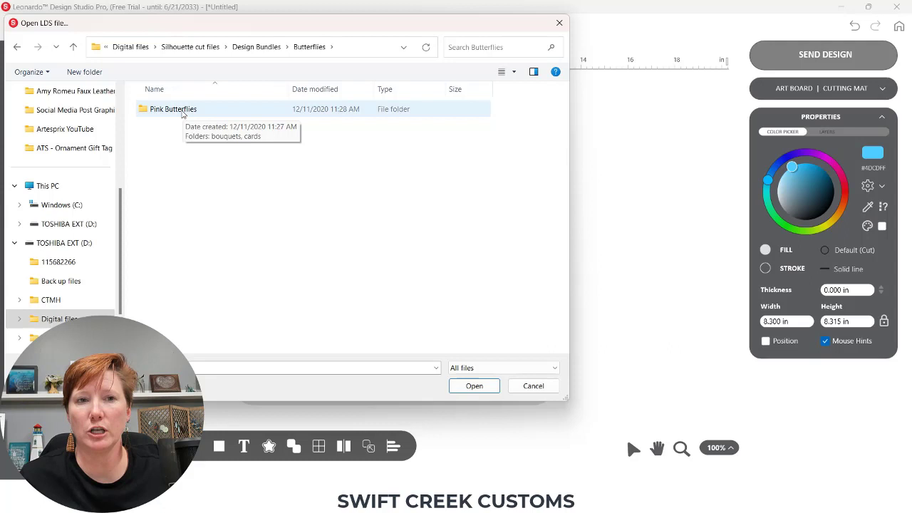
double_click(181, 113)
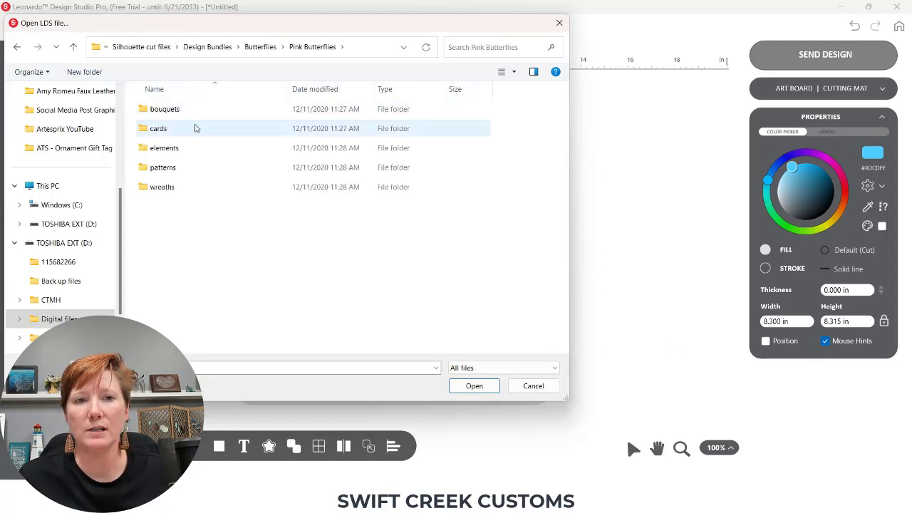
left_click(165, 114)
double_click(165, 113)
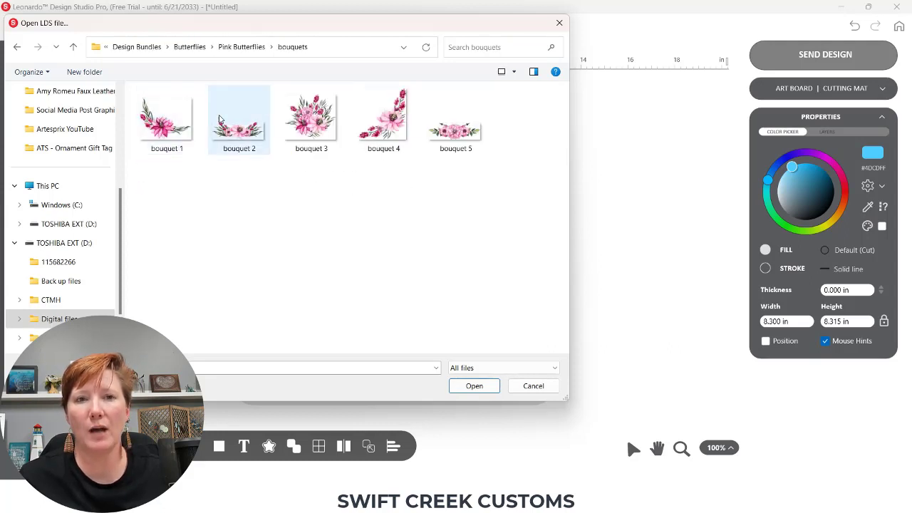
double_click(312, 128)
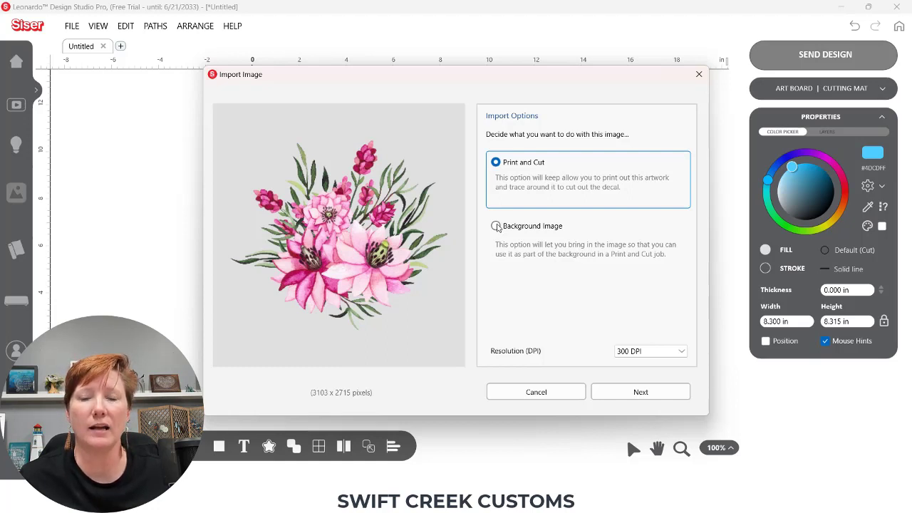
Place it as a Background Image at 300 DPI.
left_click(496, 226)
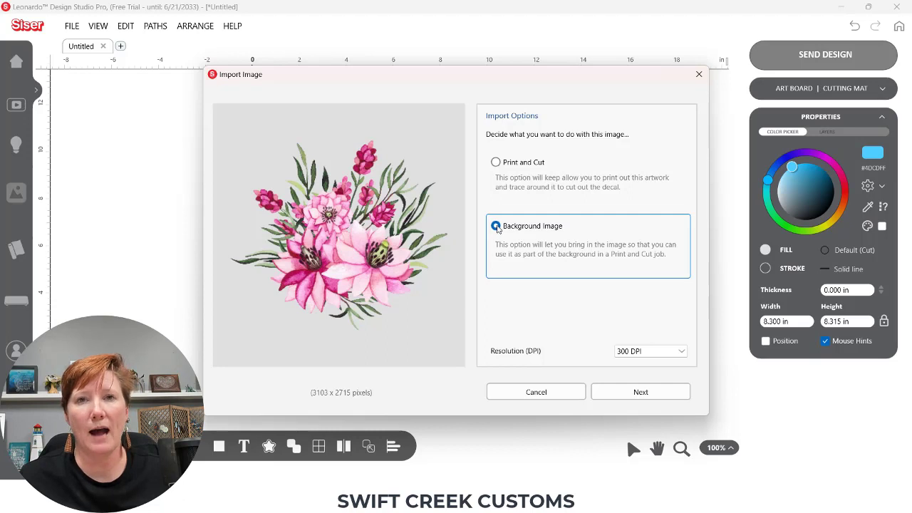
left_click(634, 352)
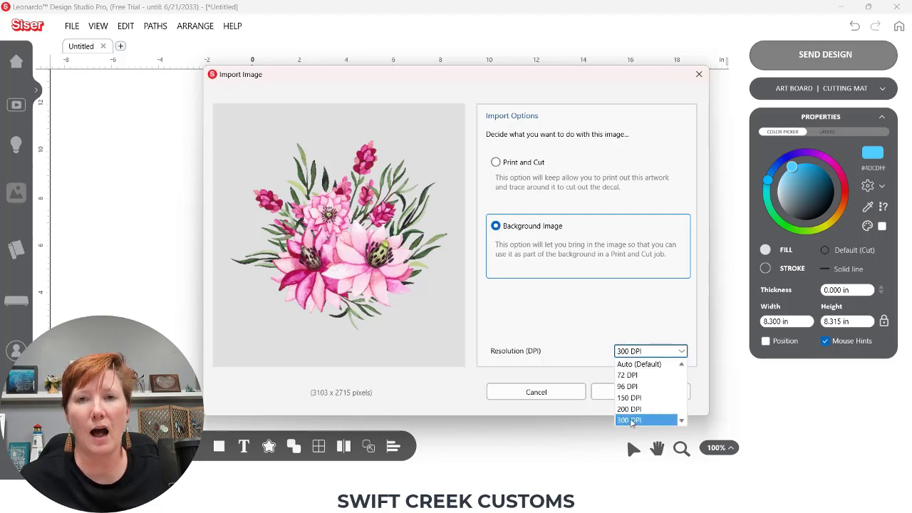
left_click(631, 420)
left_click(637, 393)
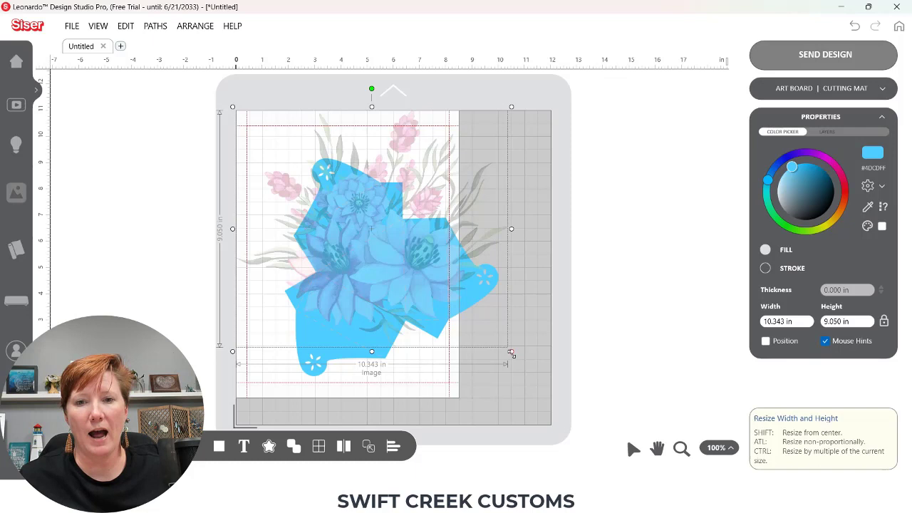
Shrink the bouquet to about 5 in and the favor box to about 7.2 in, inside the page marks.
left_click_drag(510, 351, 413, 275)
left_click_drag(357, 206, 383, 260)
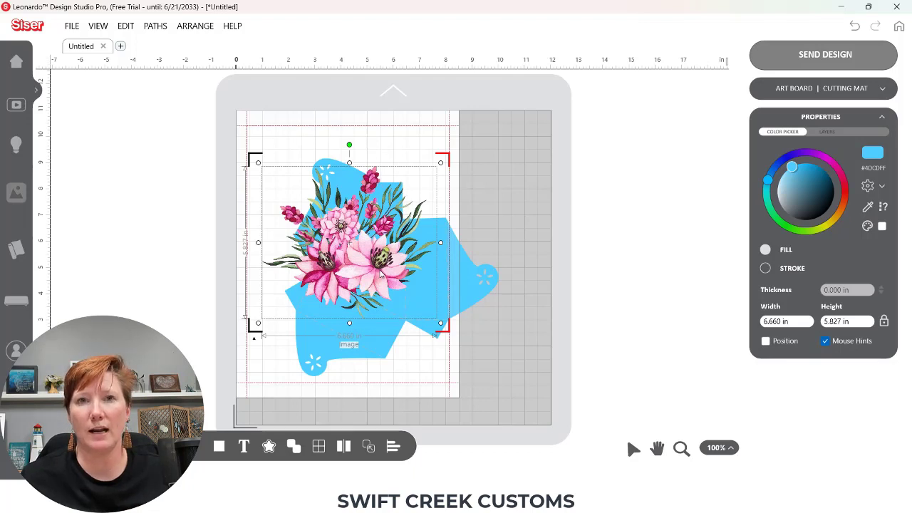
left_click_drag(441, 324, 399, 287)
left_click_drag(358, 330, 322, 310)
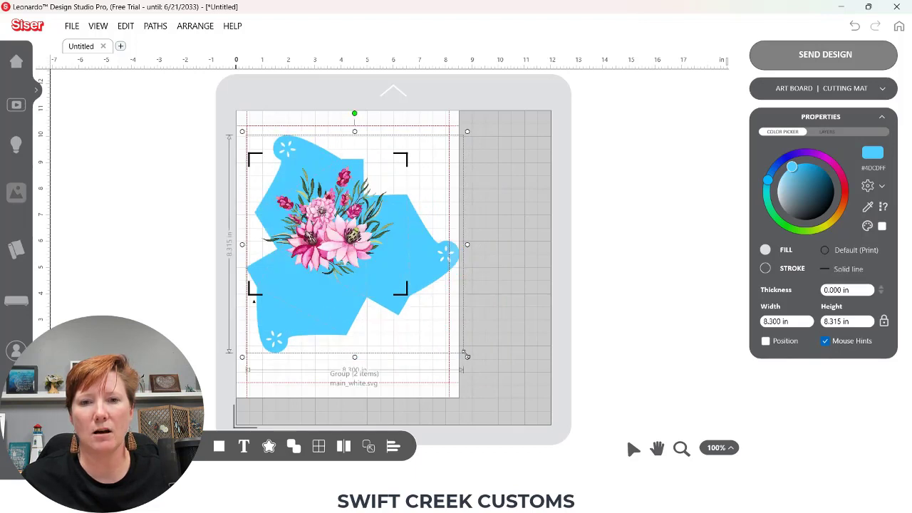
left_click_drag(467, 357, 436, 329)
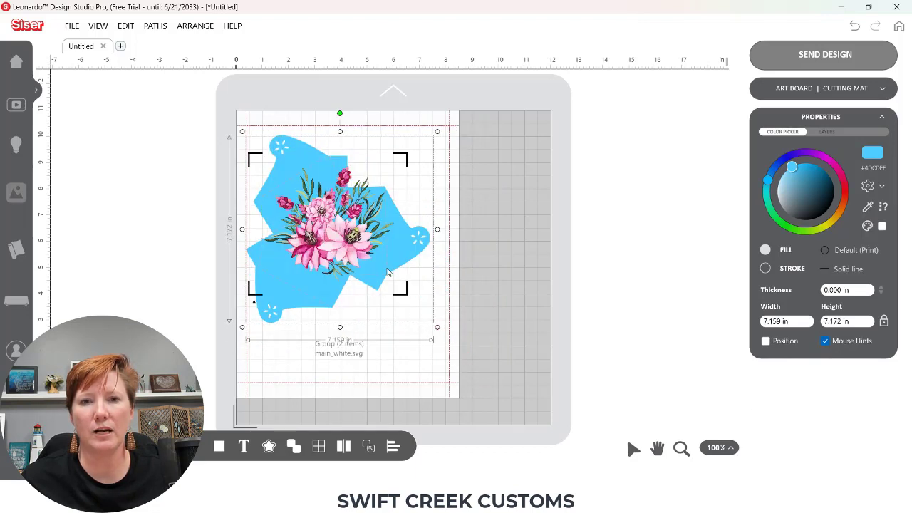
left_click_drag(386, 266, 402, 284)
Shrink the bouquet to about 3.3 in wide and centre it on the favor box.
left_click(395, 217)
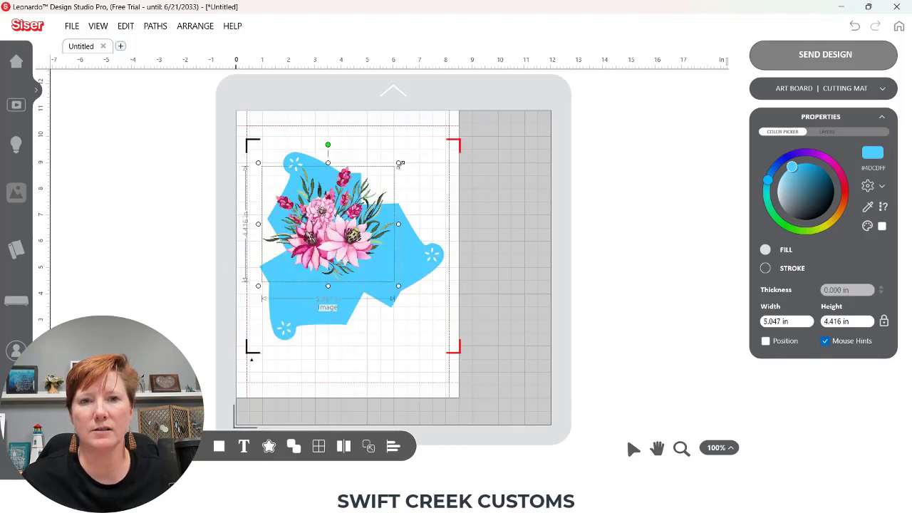
left_click_drag(398, 162, 371, 185)
left_click_drag(322, 241, 347, 254)
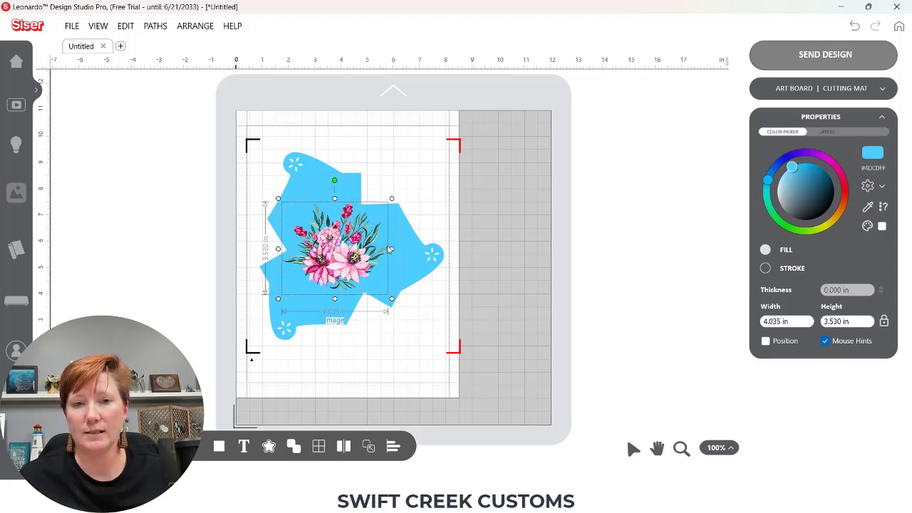
left_click_drag(391, 298, 377, 286)
left_click_drag(339, 250, 342, 252)
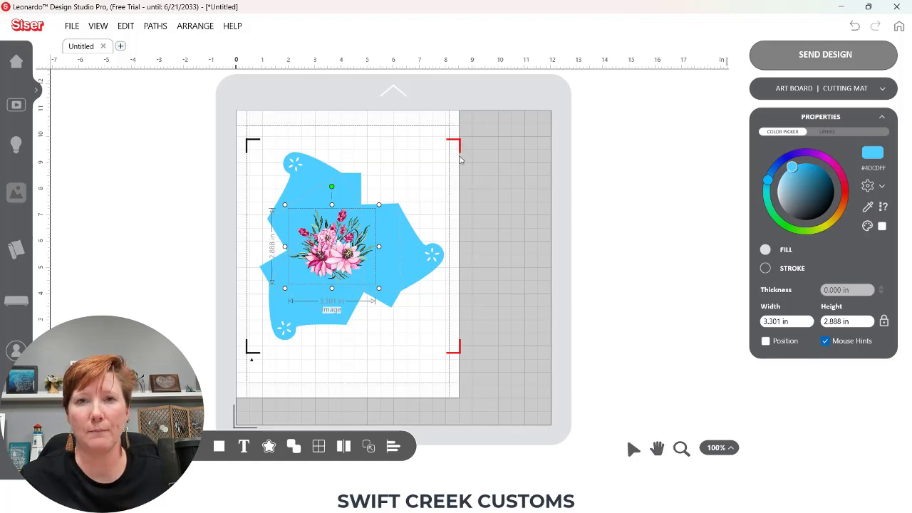
Enable Page Marks in the Art Board settings for the US Letter sheet.
left_click(792, 91)
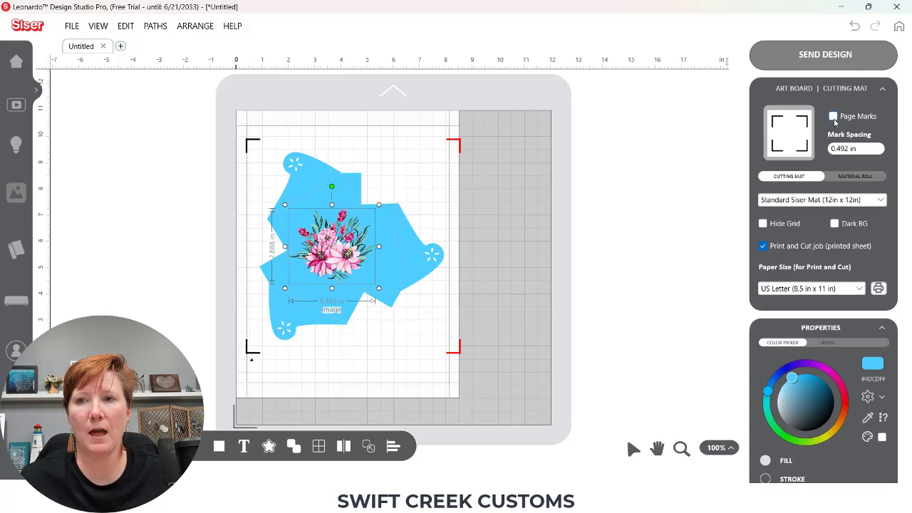
left_click(834, 117)
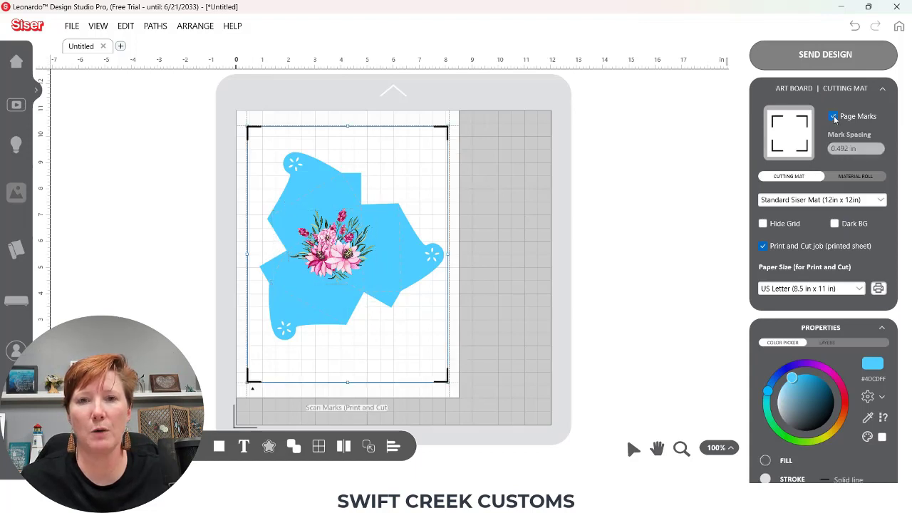
left_click(833, 117)
left_click(834, 117)
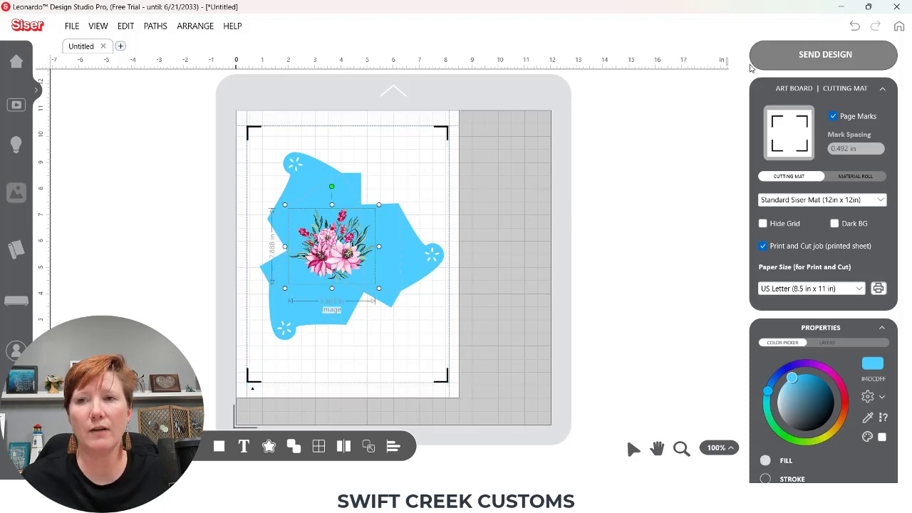
left_click(790, 63)
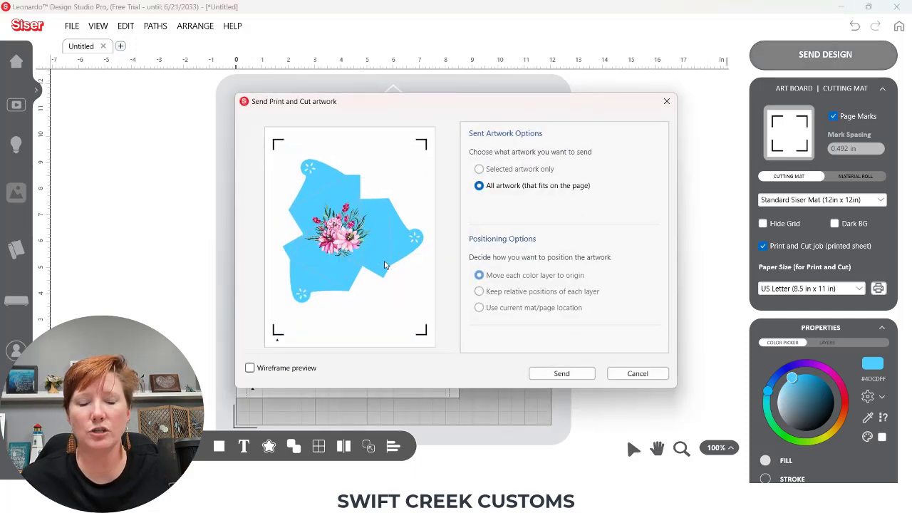
left_click(560, 373)
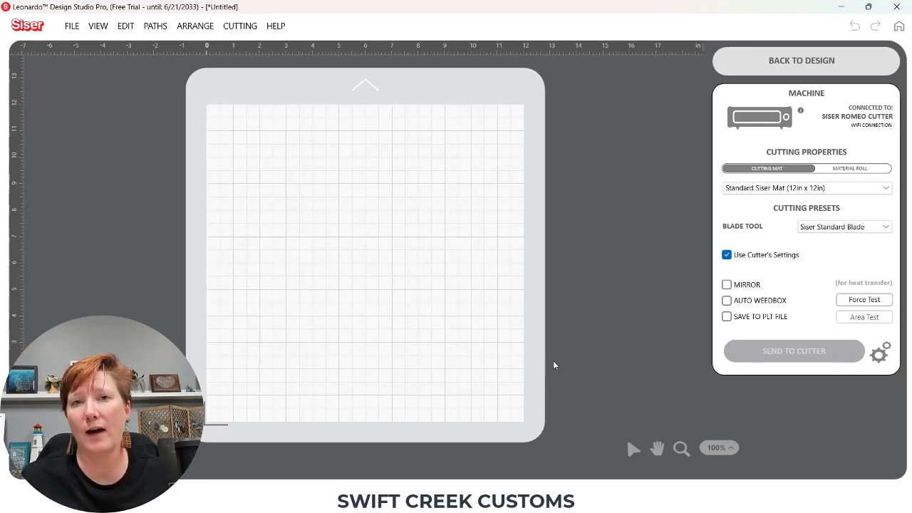
left_click(768, 64)
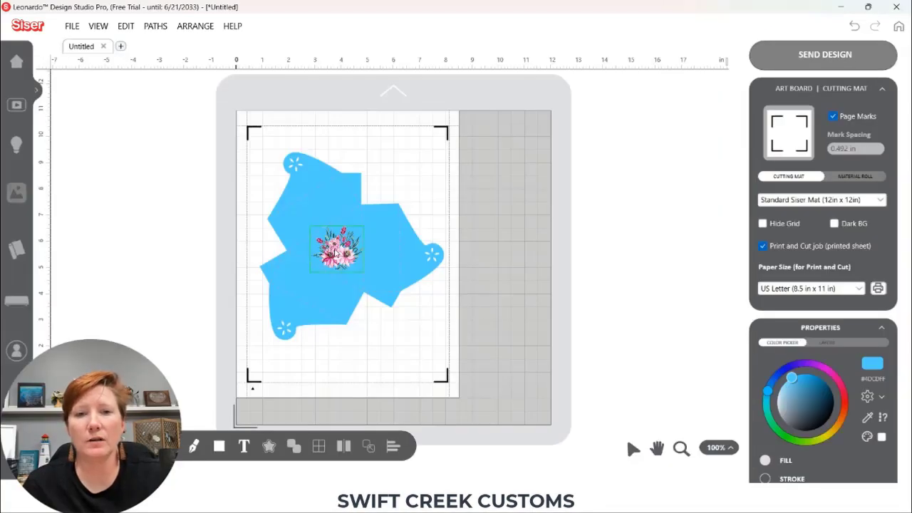
Select the bouquet and show the Layers list with Page marks, main_white.svg and bouquet 3.png.
left_click(334, 250)
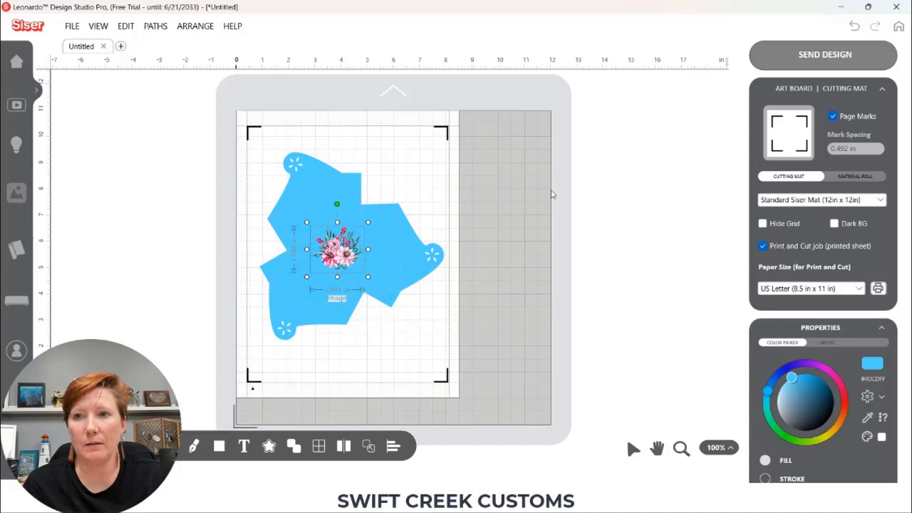
left_click(883, 91)
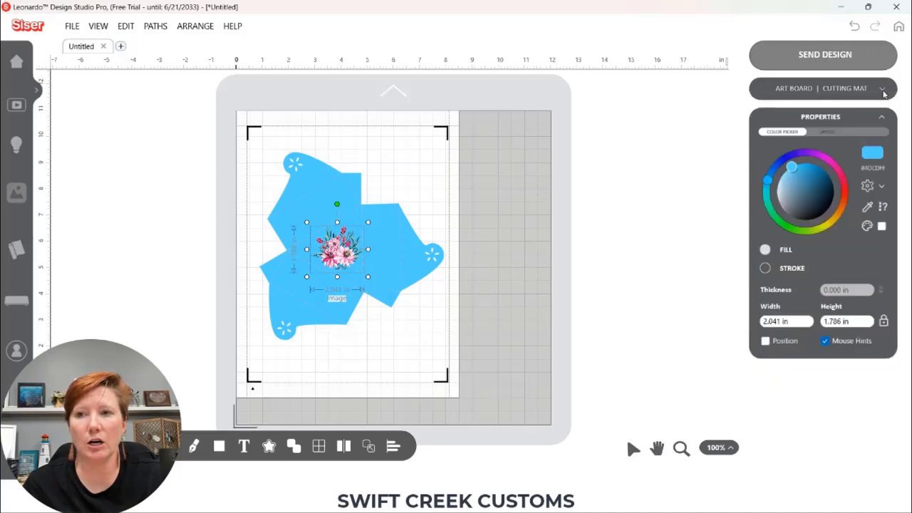
left_click(828, 132)
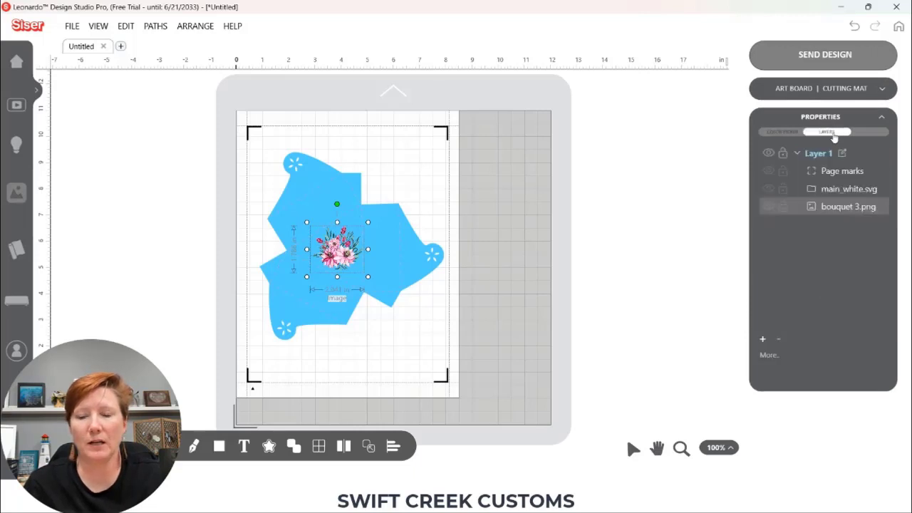
left_click(798, 208)
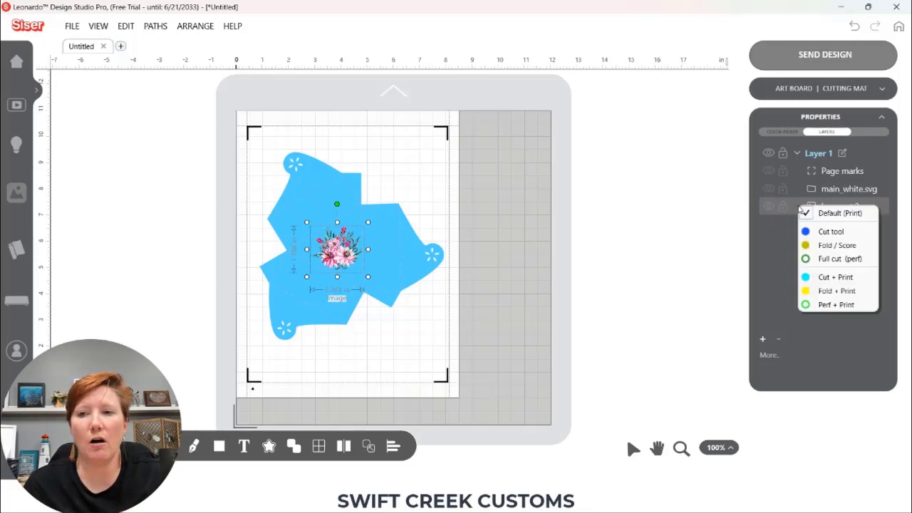
left_click(838, 216)
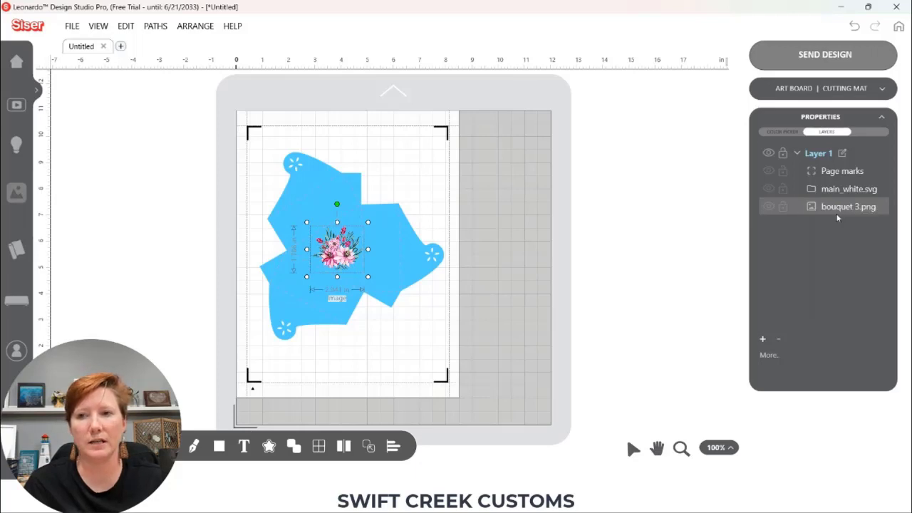
left_click(797, 190)
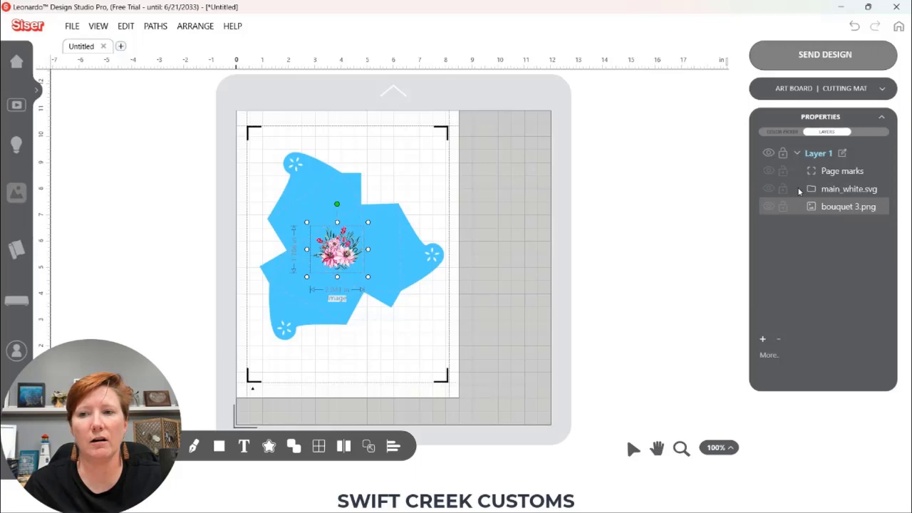
Set the main_white.svg layer's line type to Cut tool.
left_click(798, 190)
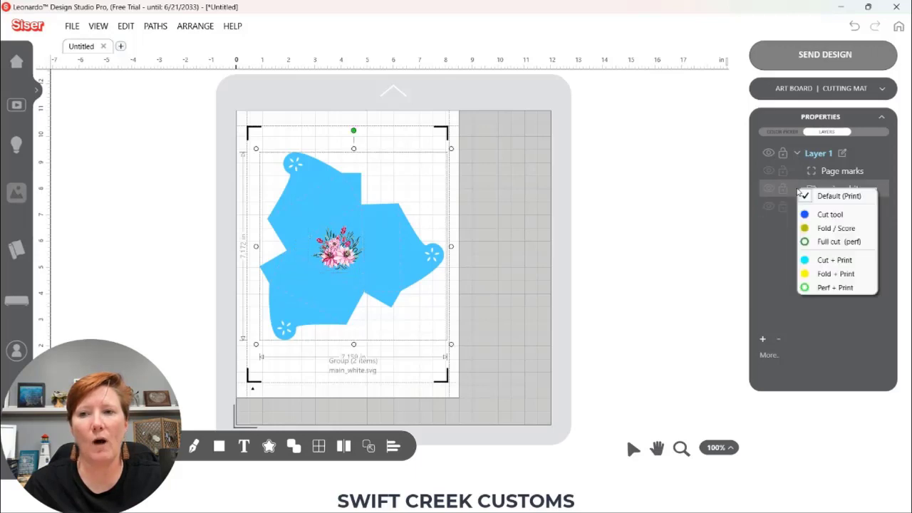
left_click(829, 217)
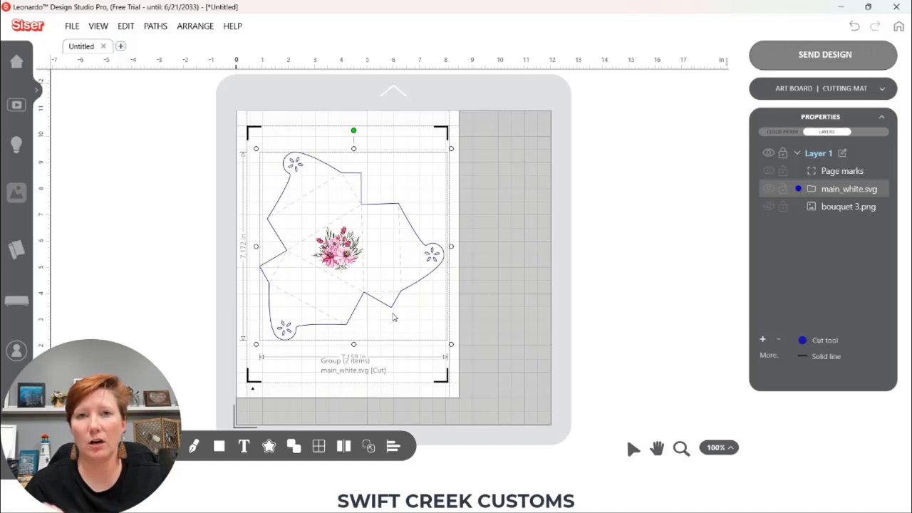
Send the design to print and cut and review the 8.50 × 11.00 in Print Artwork and Cutting Contours.
left_click(798, 190)
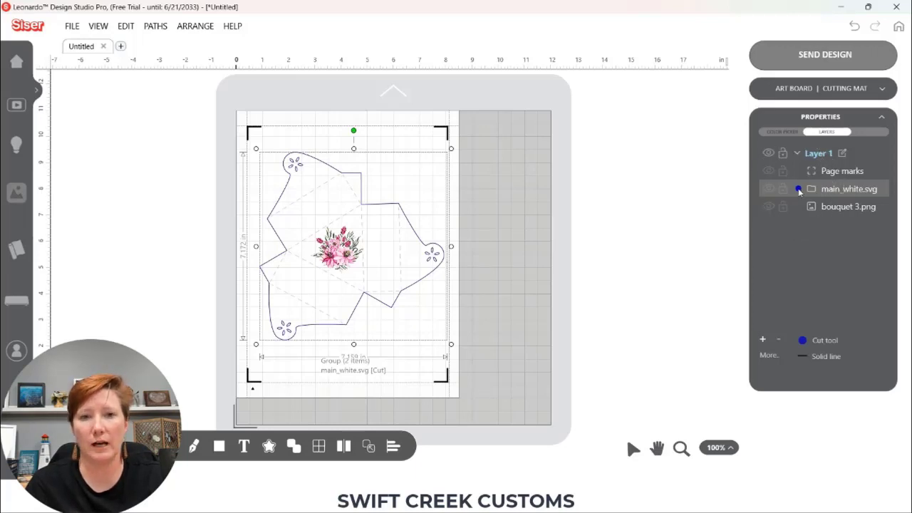
left_click(799, 63)
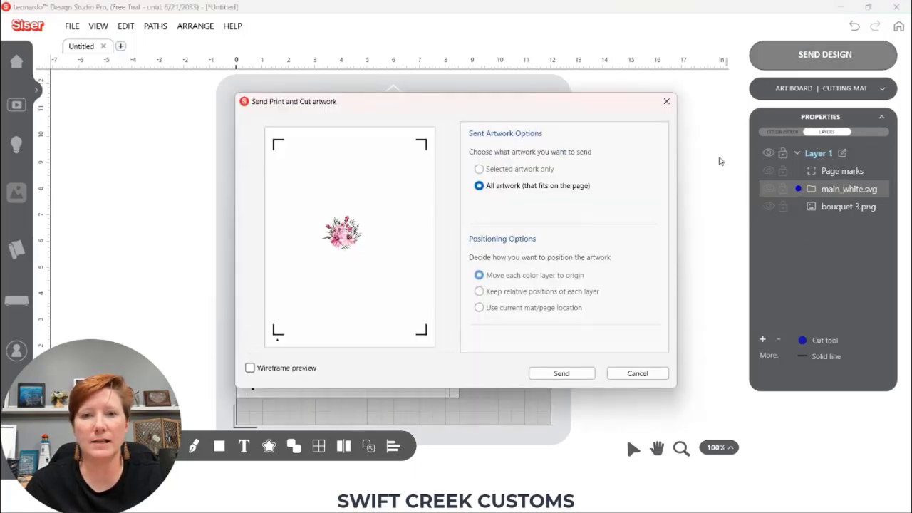
left_click(346, 237)
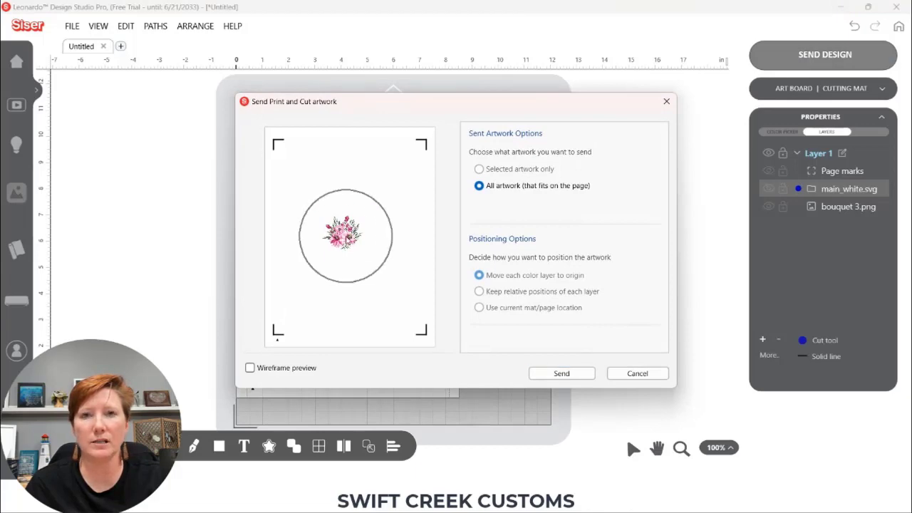
left_click(560, 374)
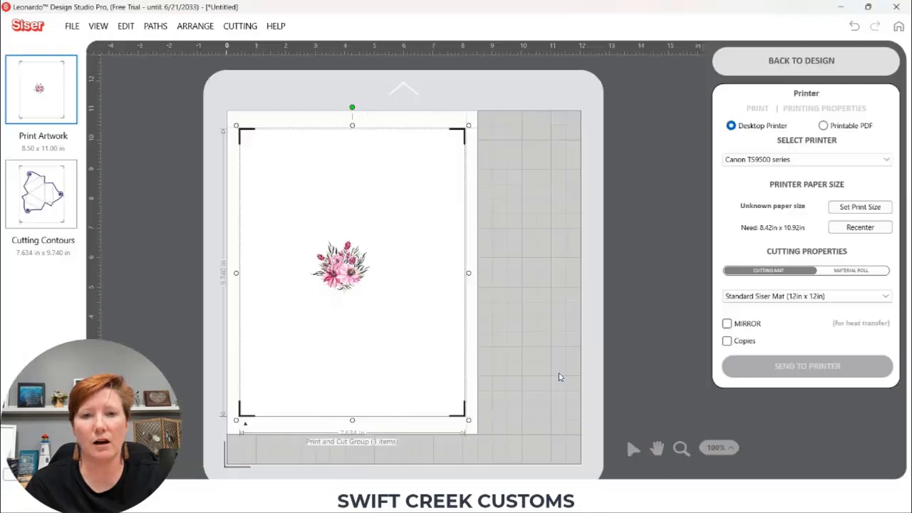
left_click(47, 112)
left_click(47, 191)
left_click(47, 191)
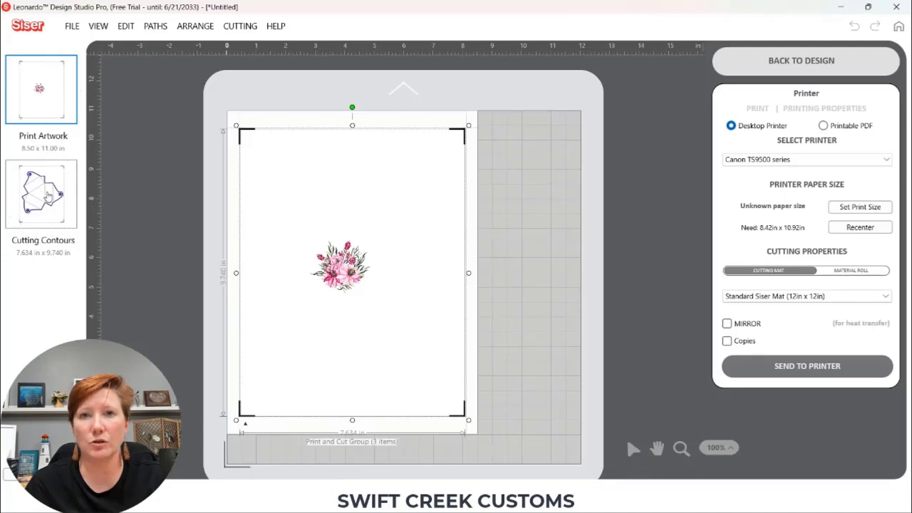
Back in the design view, change the main_white.svg layer's line type to Cut + Print.
left_click(740, 64)
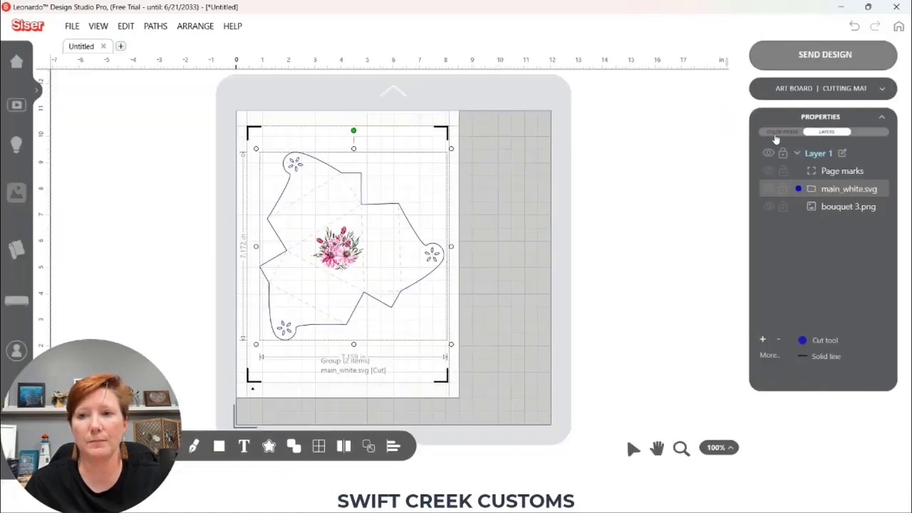
left_click(800, 191)
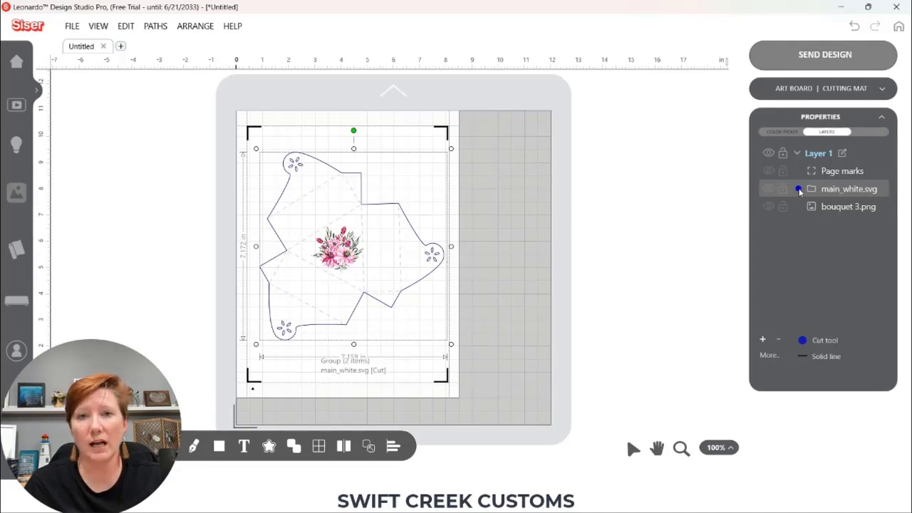
left_click(799, 191)
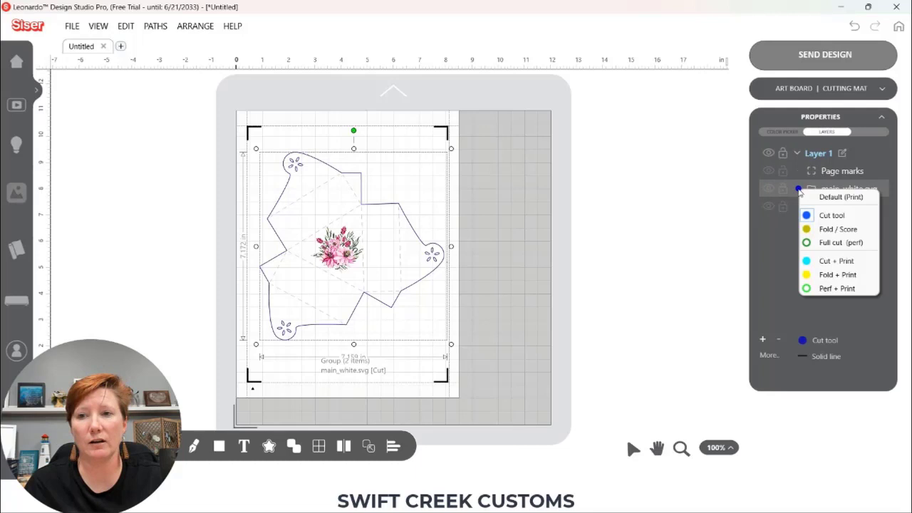
left_click(835, 262)
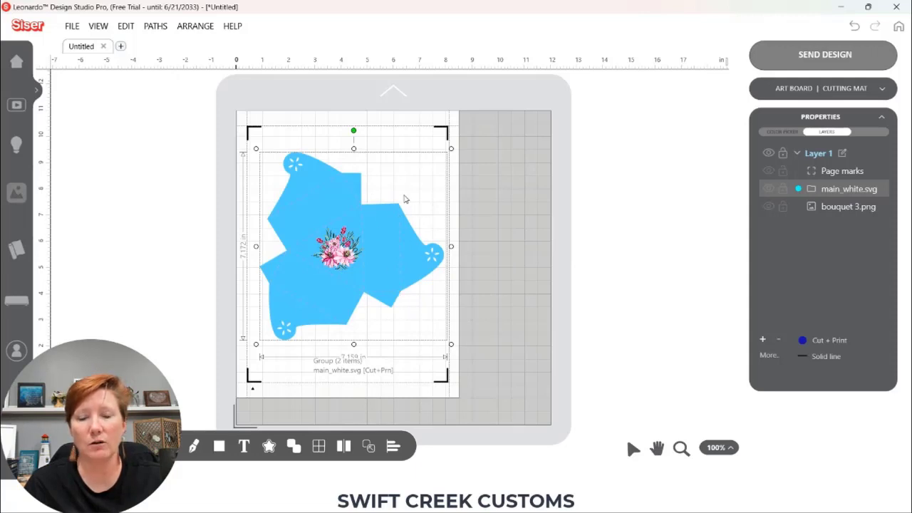
Send all artwork to print and cut and view the 7.634 × 9.740 in Cutting Contours.
left_click(796, 57)
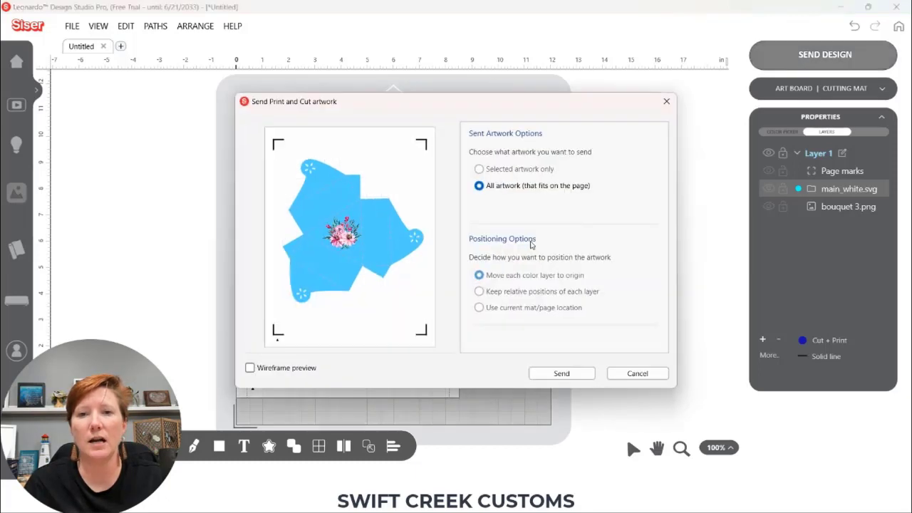
left_click(569, 374)
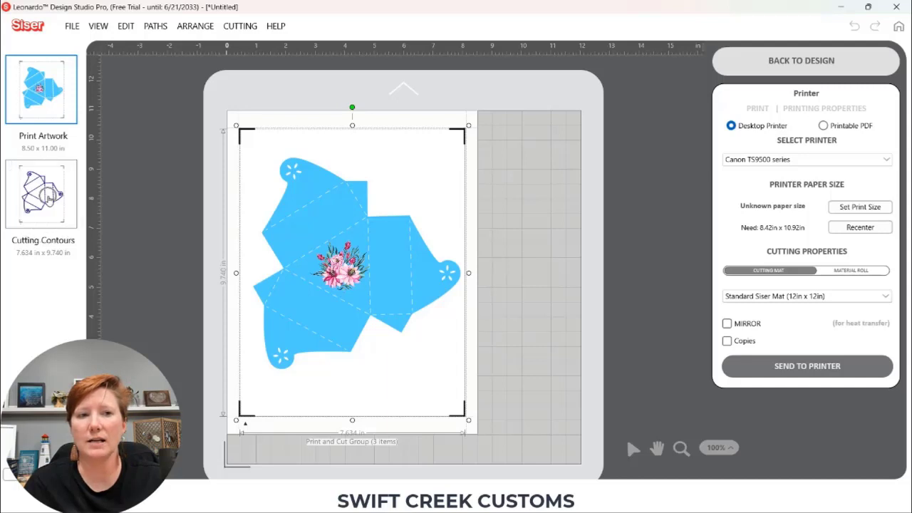
left_click(49, 194)
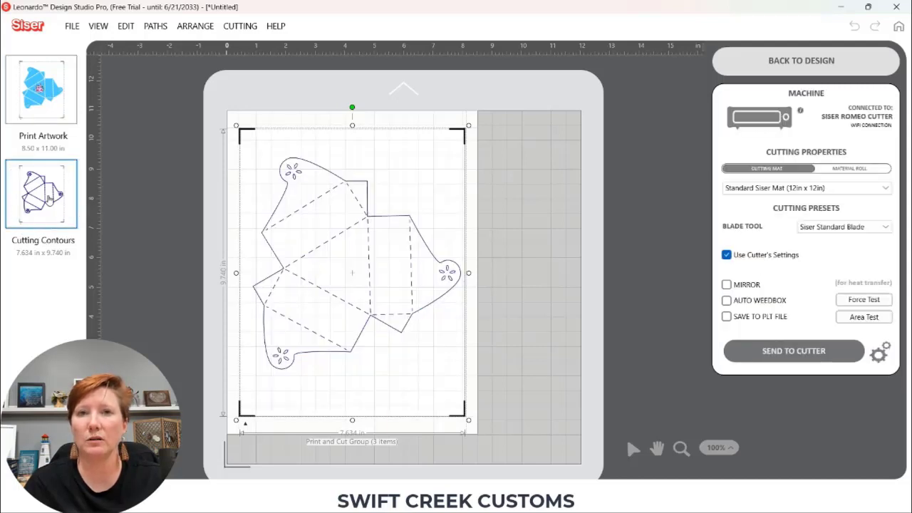